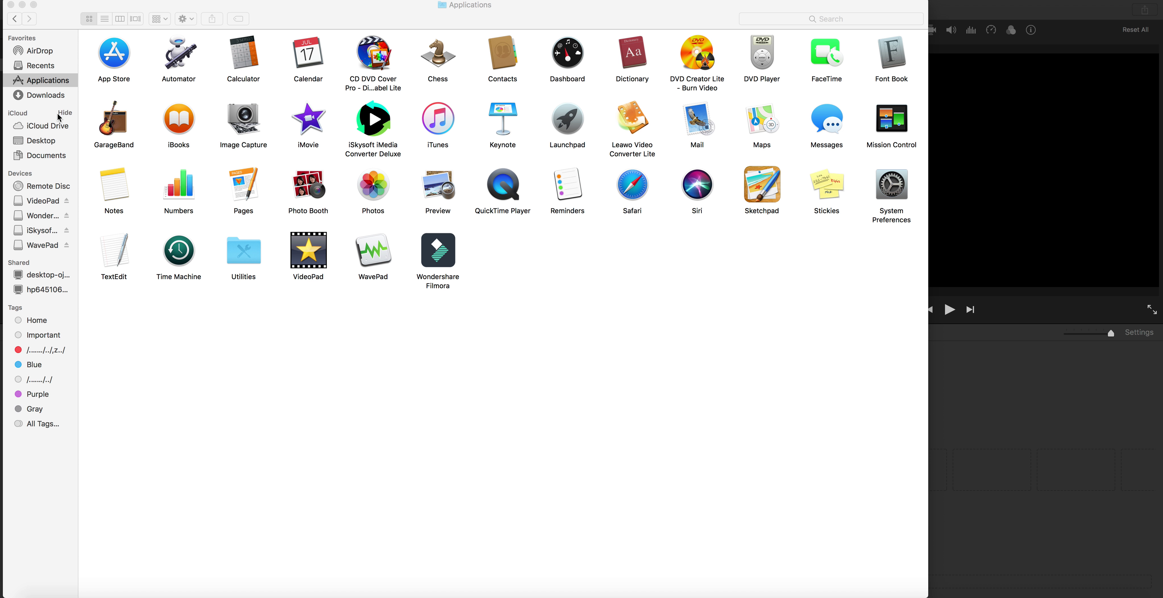
Bring The Leotits Animation Show Theme Song from iCloud Drive into the My Movie 3 timeline
{"action": "left_click", "coordinate": [40, 128]}
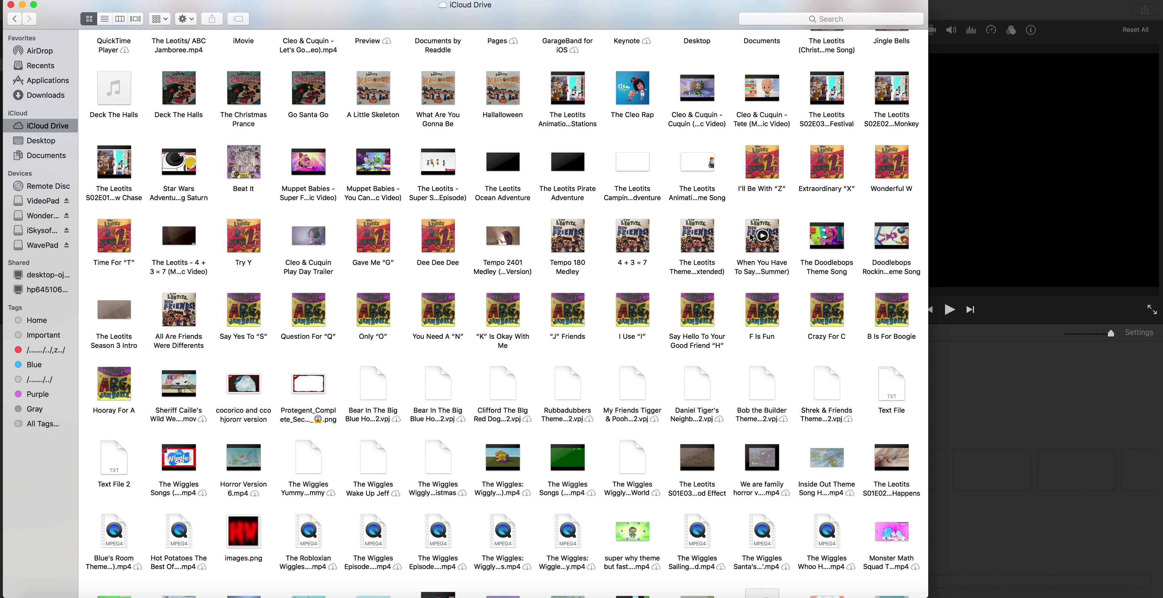
{"action": "left_click_drag", "start_coordinate": [693, 155], "coordinate": [679, 213]}
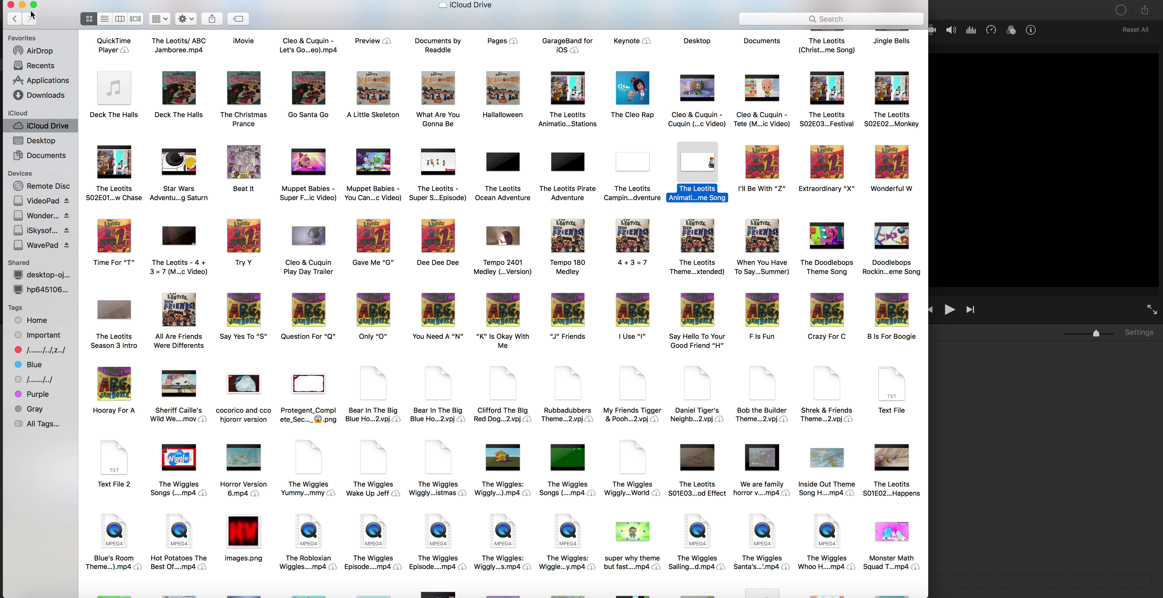
{"action": "left_click", "coordinate": [22, 5]}
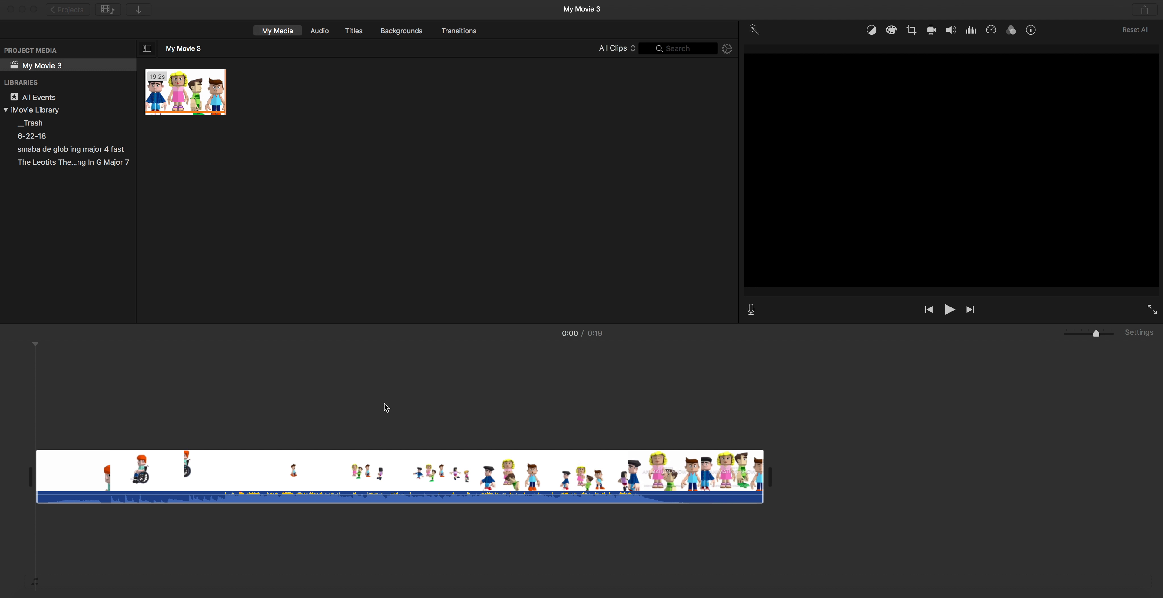
Add the theme song's audio as a second track beneath the video, starting at the beginning, and briefly play it
{"action": "left_click", "coordinate": [201, 97]}
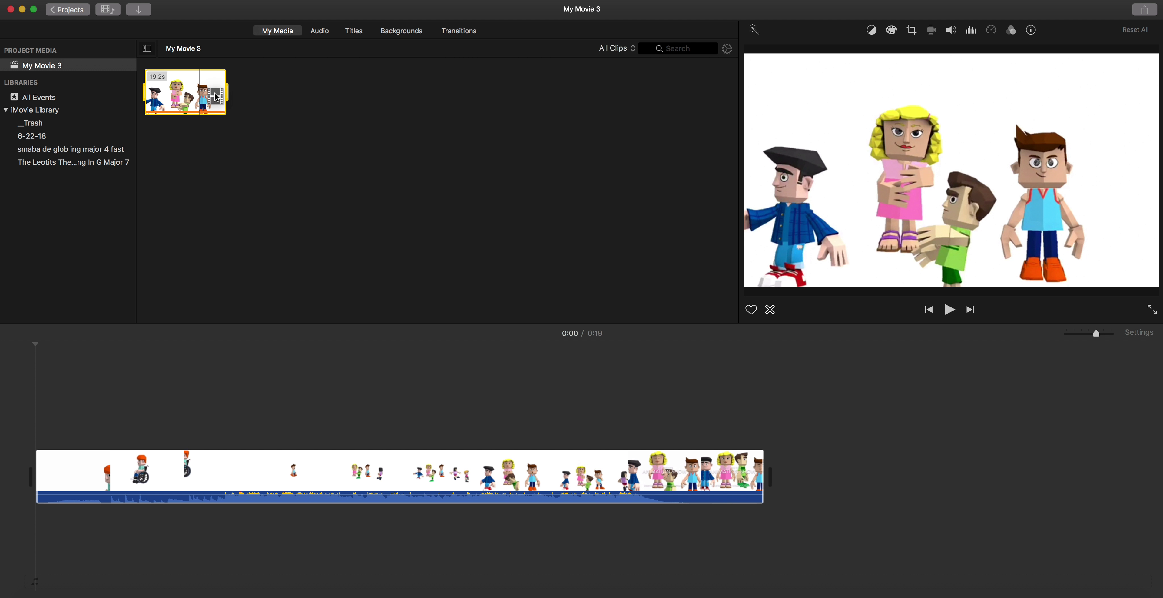
{"action": "left_click_drag", "start_coordinate": [320, 193], "coordinate": [21, 537]}
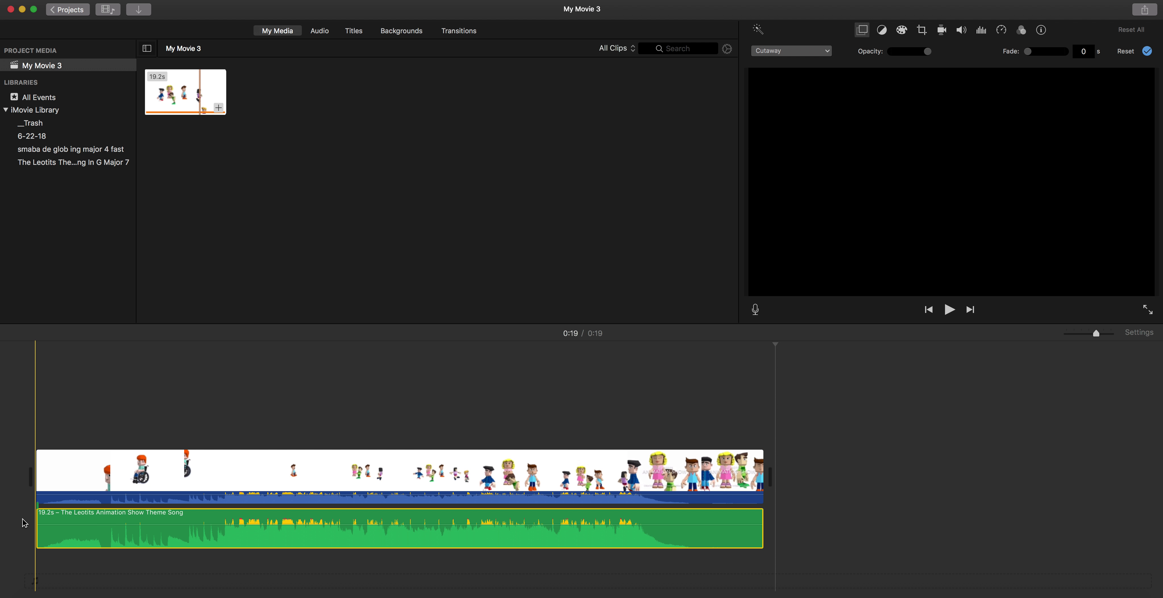
{"action": "key", "text": "space"}
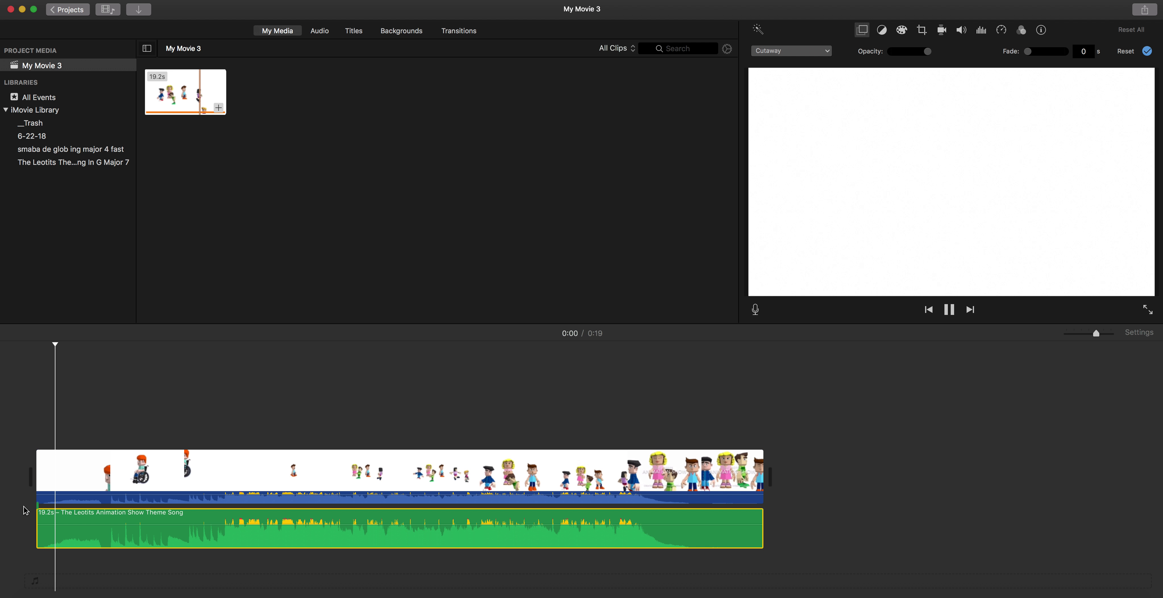
{"action": "key", "text": "space"}
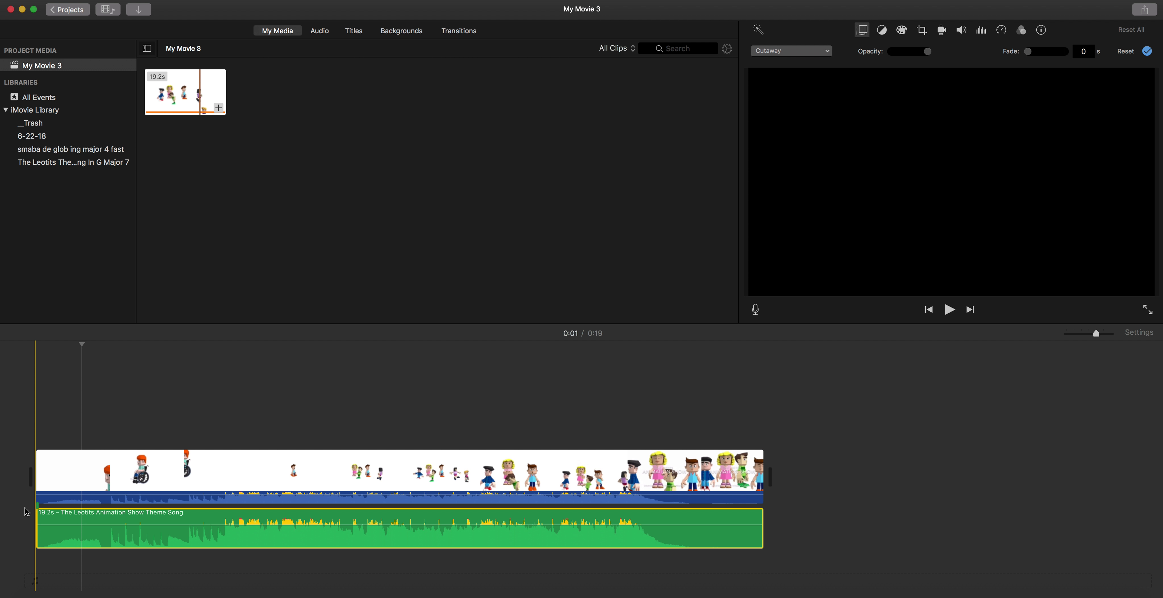
Apply the Pitch Up 1 audio effect to the theme song's separate audio track
{"action": "left_click", "coordinate": [53, 517]}
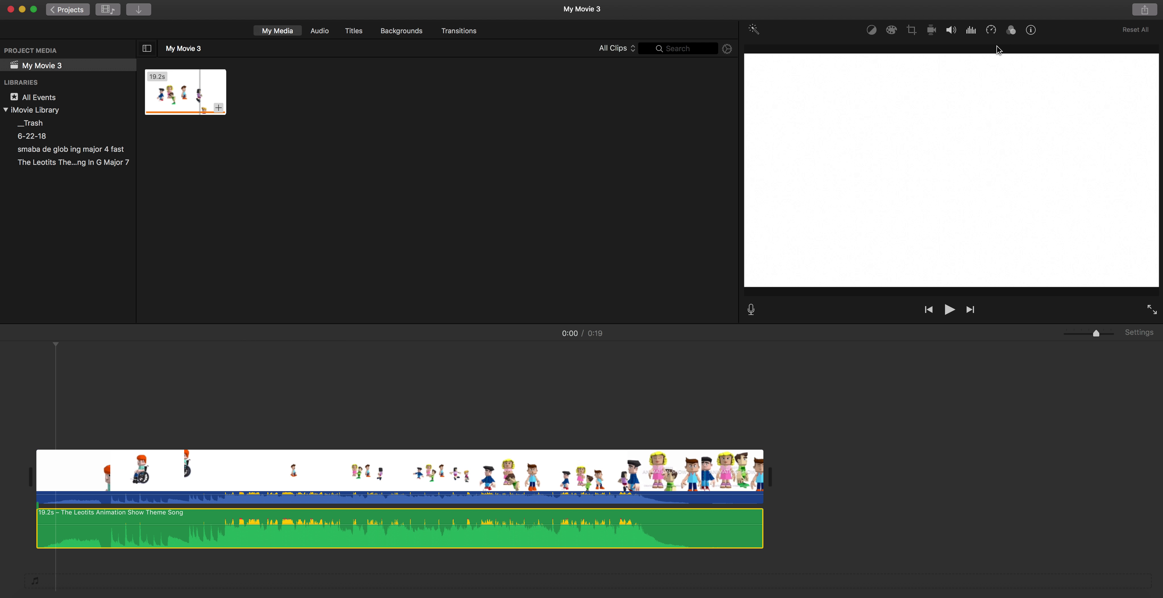
{"action": "left_click", "coordinate": [1012, 31]}
{"action": "left_click", "coordinate": [1023, 52]}
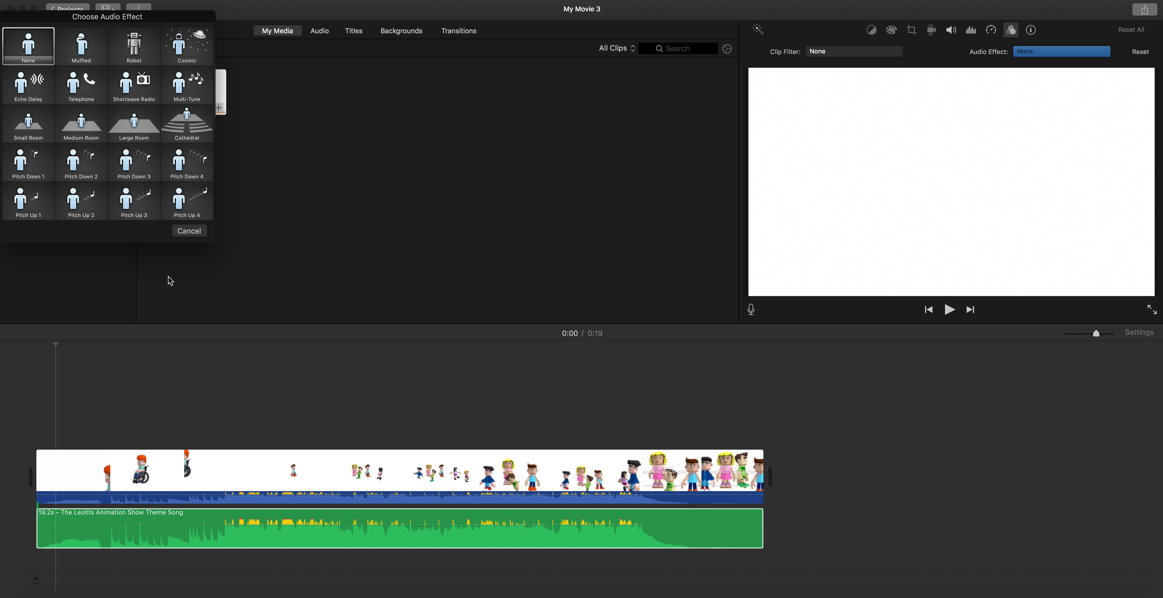
{"action": "left_click", "coordinate": [46, 212]}
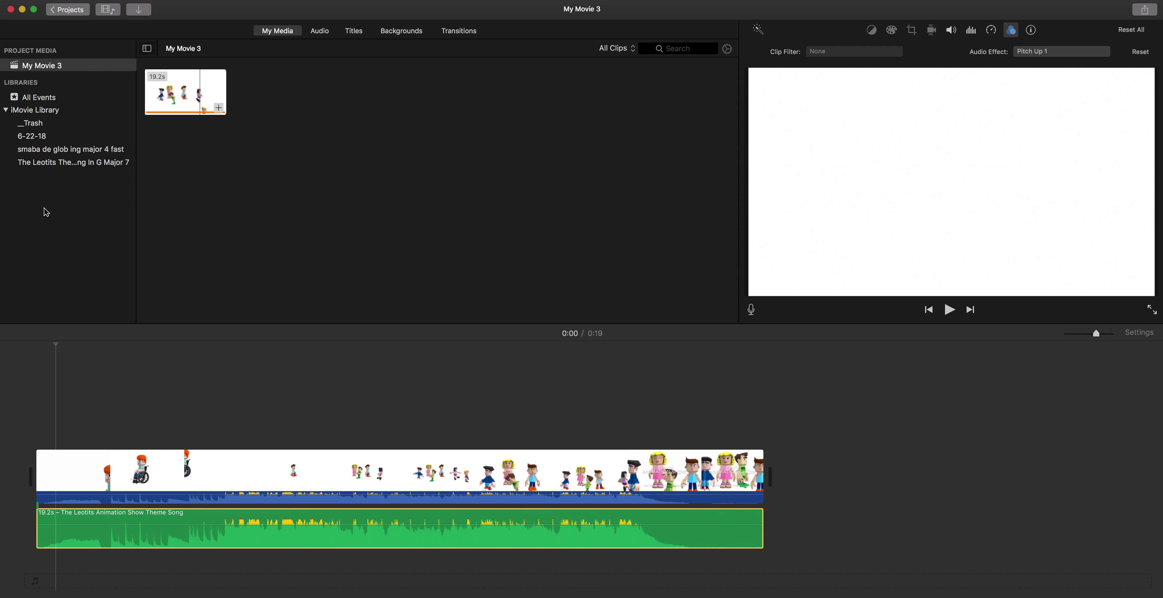
Apply the Negative clip filter to the theme song's video clip
{"action": "left_click", "coordinate": [93, 474]}
{"action": "left_click", "coordinate": [92, 474]}
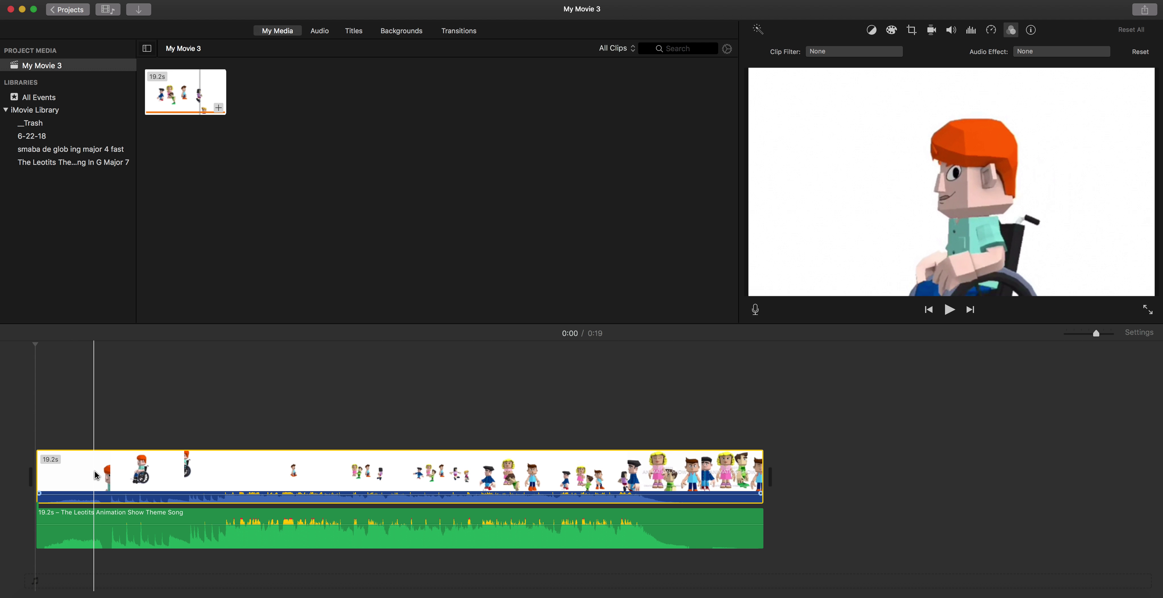
{"action": "left_click", "coordinate": [869, 54]}
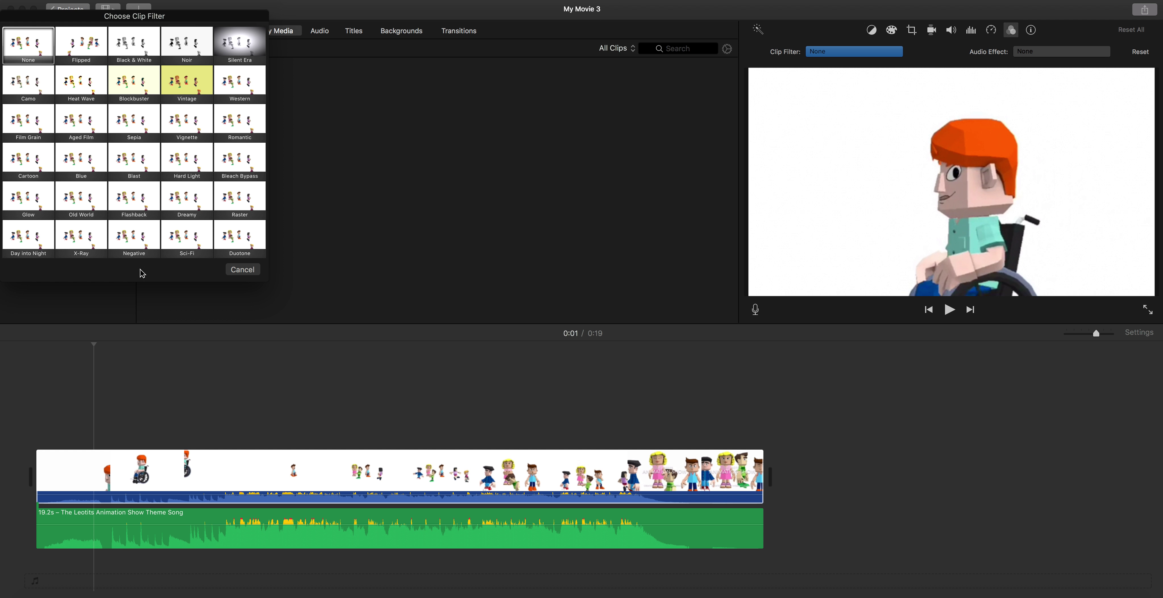
{"action": "left_click", "coordinate": [138, 244]}
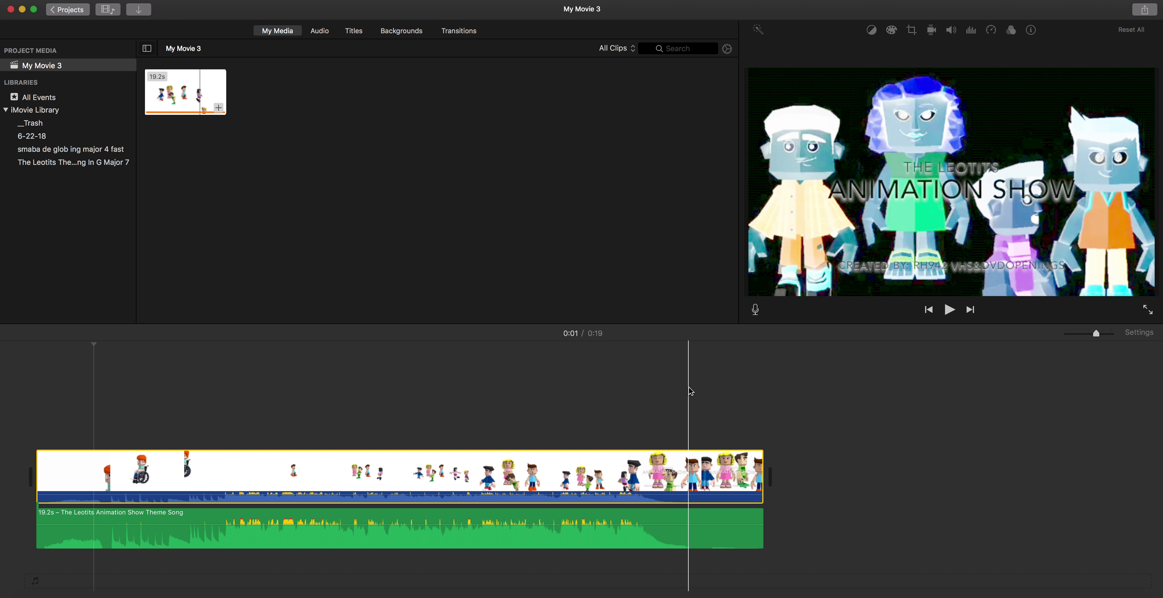
Lower the highlights of the negative theme song clip with color correction and play back its ending
{"action": "left_click", "coordinate": [692, 391]}
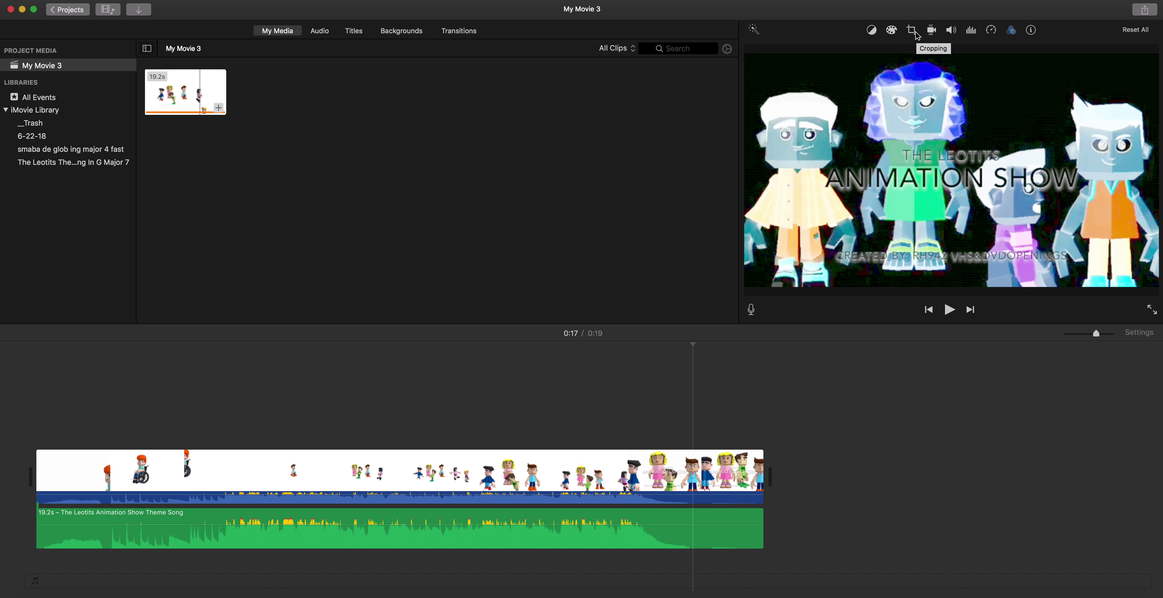
{"action": "left_click", "coordinate": [892, 30]}
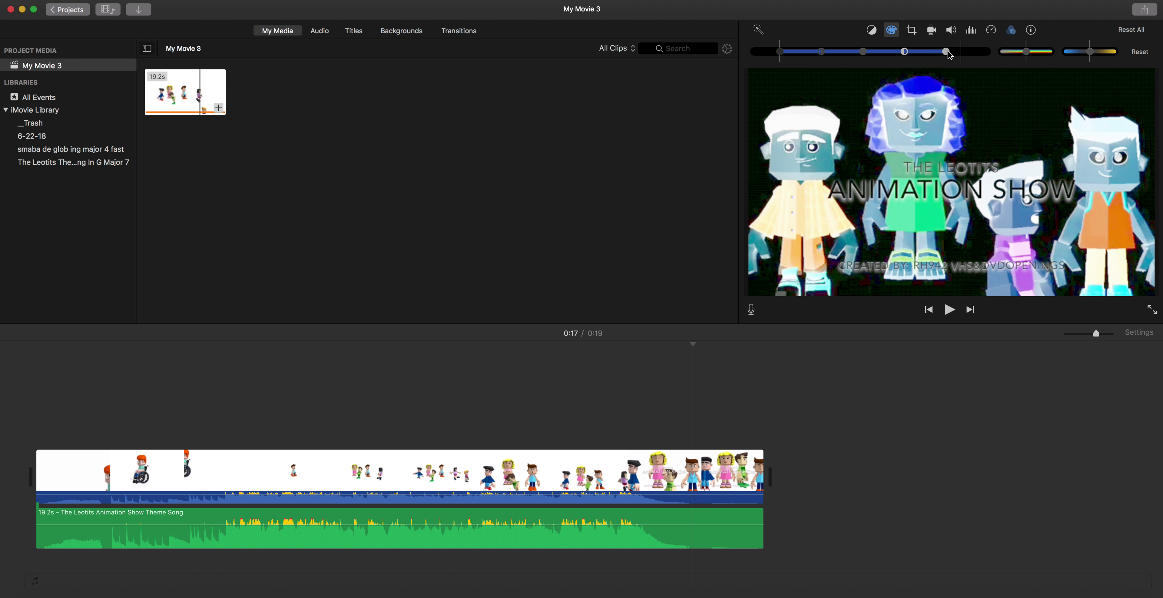
{"action": "left_click_drag", "start_coordinate": [968, 55], "coordinate": [910, 58]}
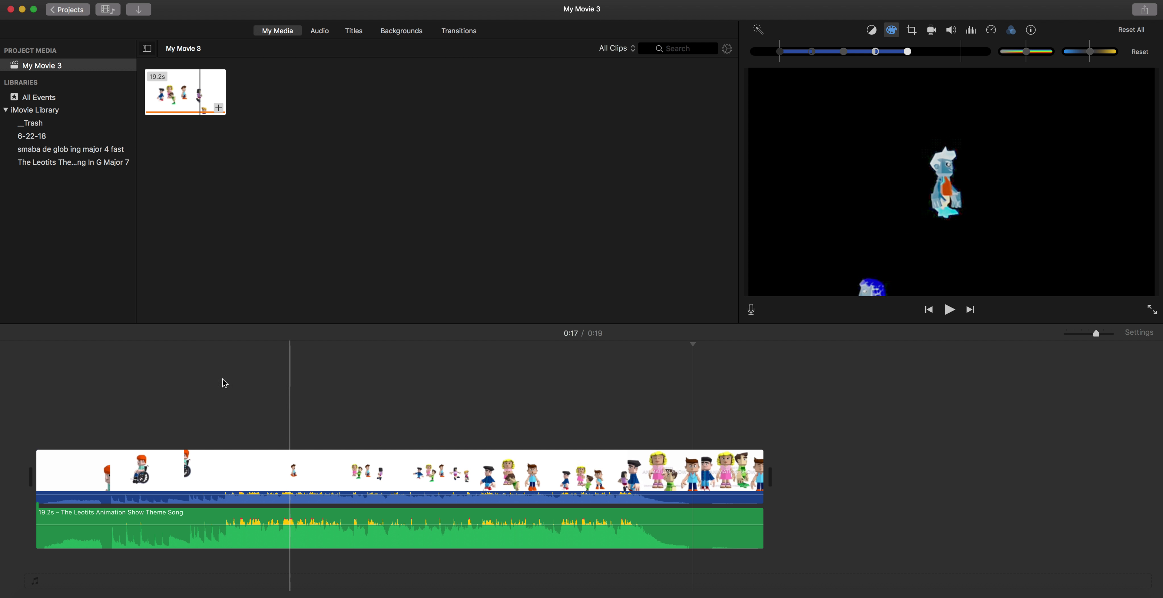
{"action": "left_click", "coordinate": [389, 370]}
{"action": "key", "text": "space"}
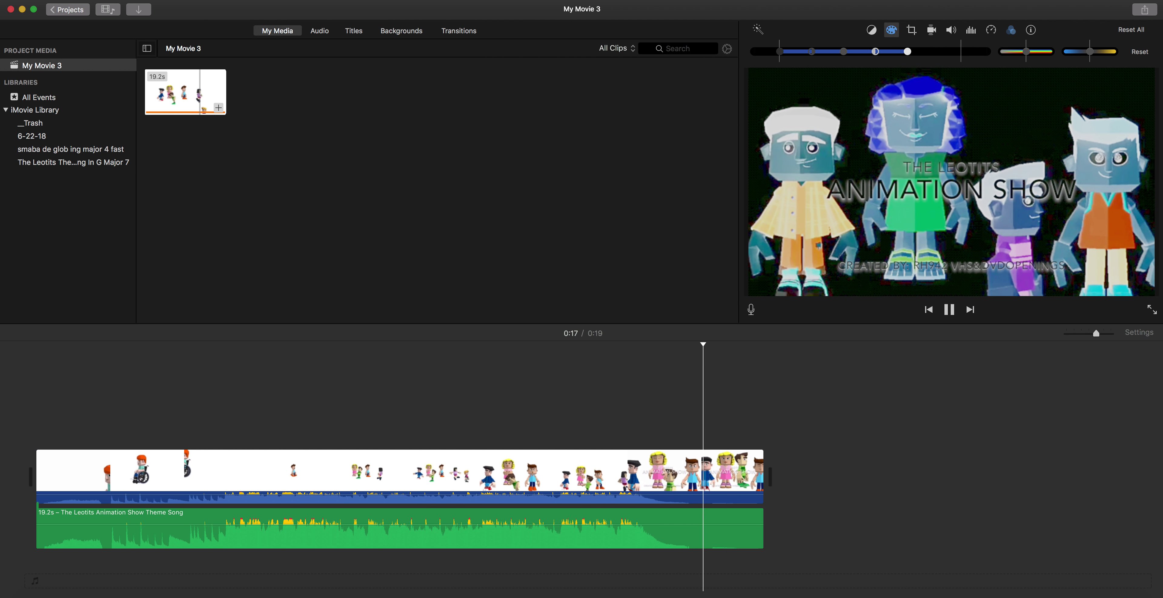
Dismiss the project naming prompt and delete both theme song clips from the timeline
{"action": "left_click", "coordinate": [68, 10]}
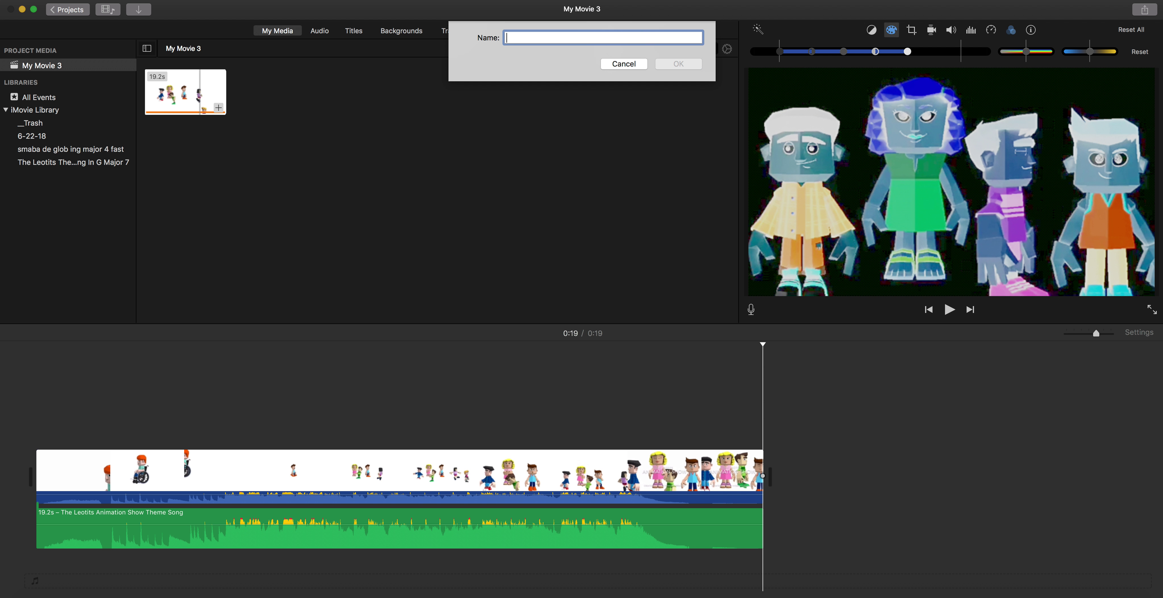
{"action": "left_click", "coordinate": [644, 67]}
{"action": "left_click_drag", "start_coordinate": [800, 553], "coordinate": [456, 458]}
{"action": "left_click", "coordinate": [97, 0]}
{"action": "left_click", "coordinate": [113, 79]}
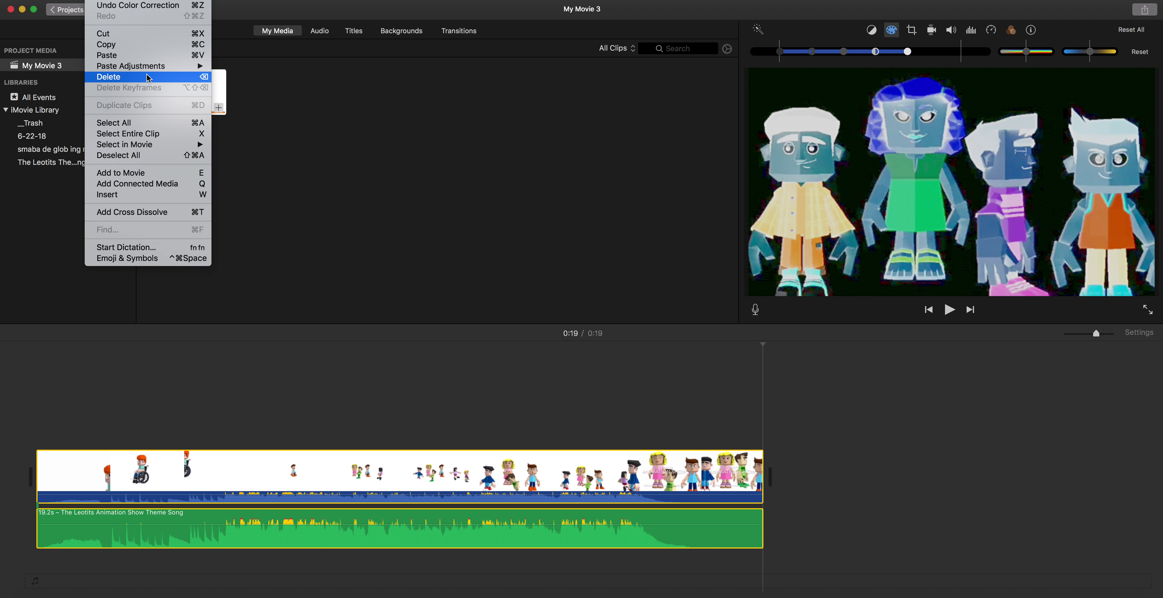
Bring The Leotits Ocean Adventure from iCloud Drive into the timeline and trim its start to keep only about the last 26 seconds
{"action": "left_click", "coordinate": [42, 596]}
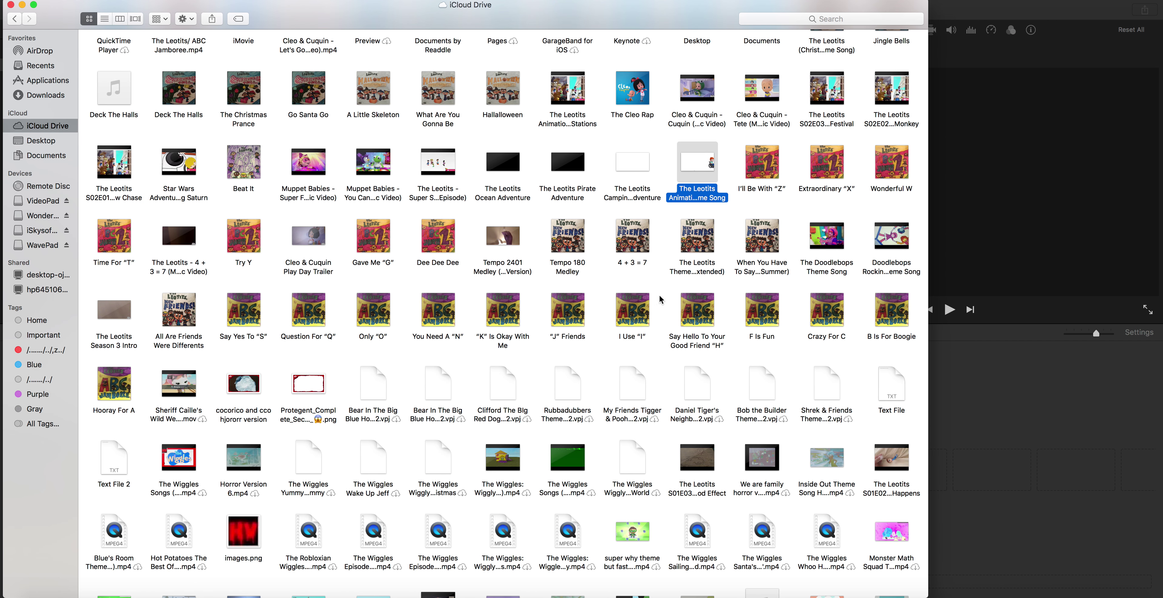
{"action": "left_click", "coordinate": [599, 212]}
{"action": "left_click", "coordinate": [598, 198]}
{"action": "left_click", "coordinate": [600, 206]}
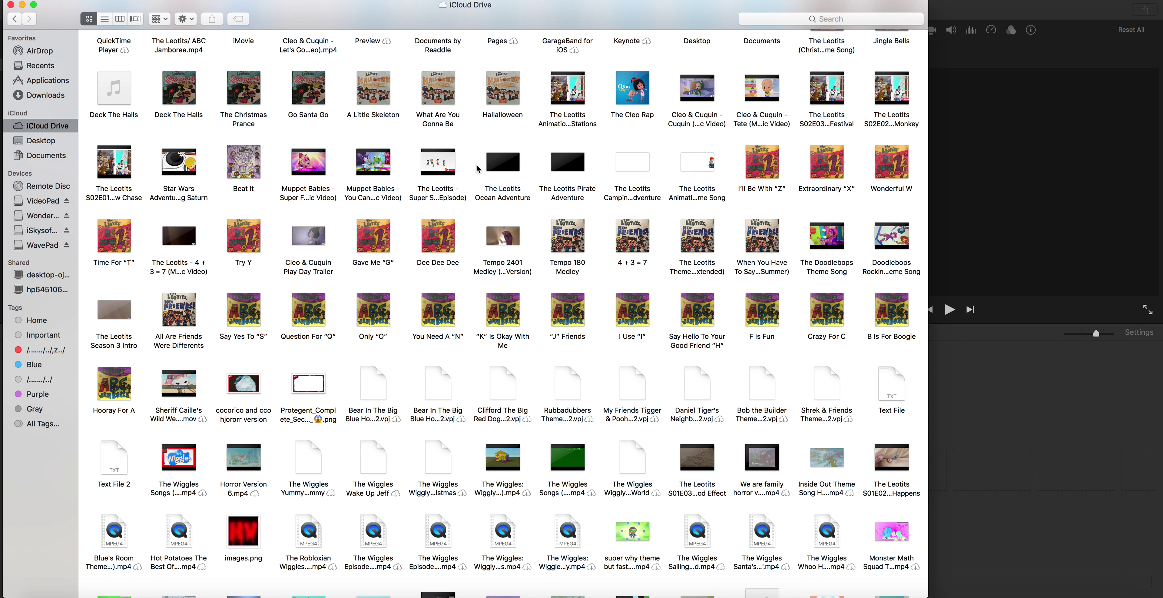
{"action": "left_click_drag", "start_coordinate": [493, 170], "coordinate": [916, 400]}
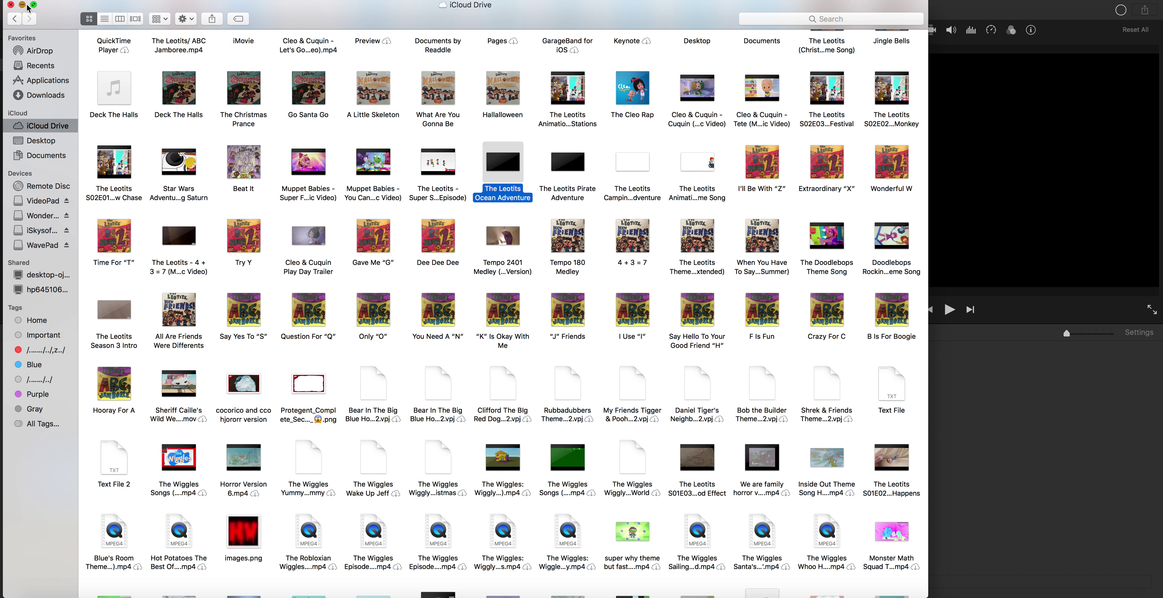
{"action": "left_click", "coordinate": [22, 4]}
{"action": "left_click_drag", "start_coordinate": [1088, 339], "coordinate": [1074, 337]}
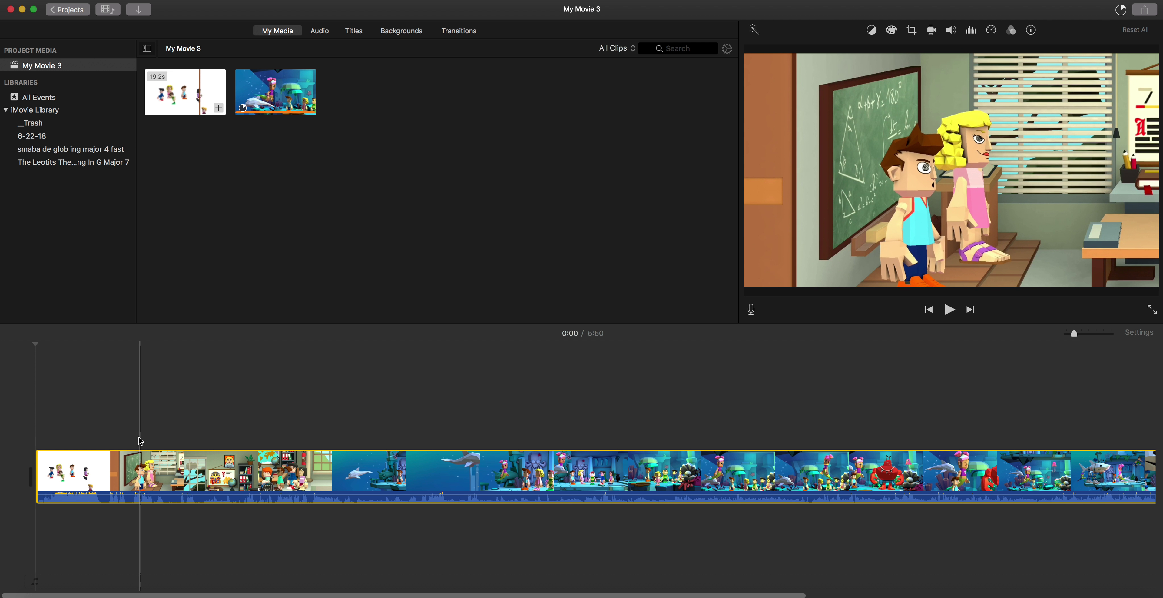
{"action": "left_click_drag", "start_coordinate": [97, 464], "coordinate": [700, 437]}
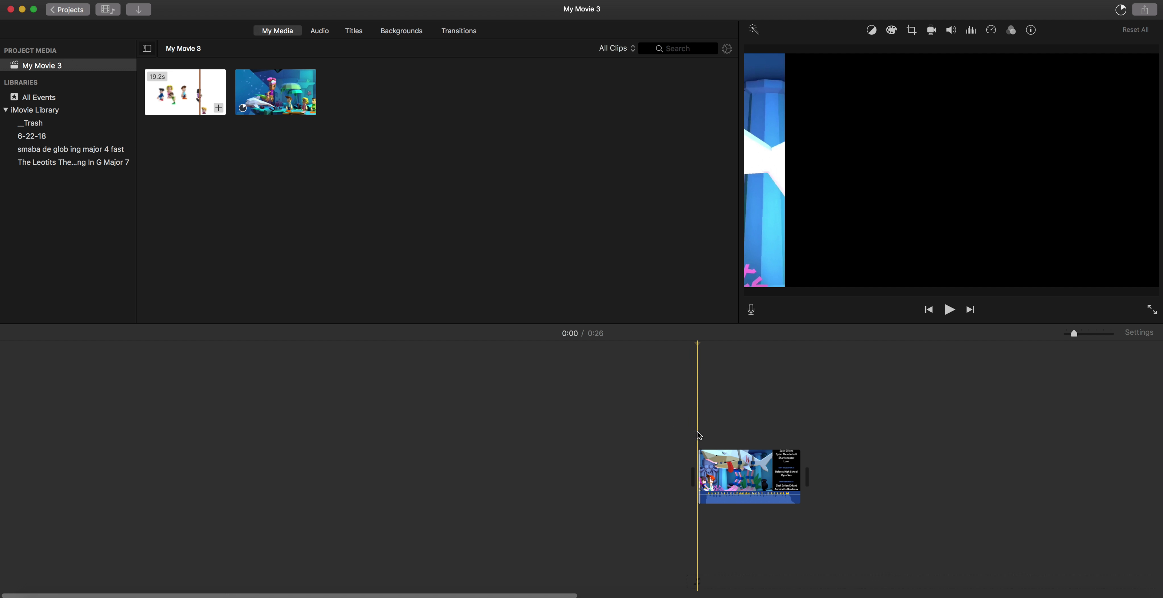
Attach about the last 14.1 seconds of Ocean Adventure's audio beneath the video and align both endings
{"action": "left_click", "coordinate": [299, 109]}
{"action": "left_click_drag", "start_coordinate": [234, 92], "coordinate": [788, 515]}
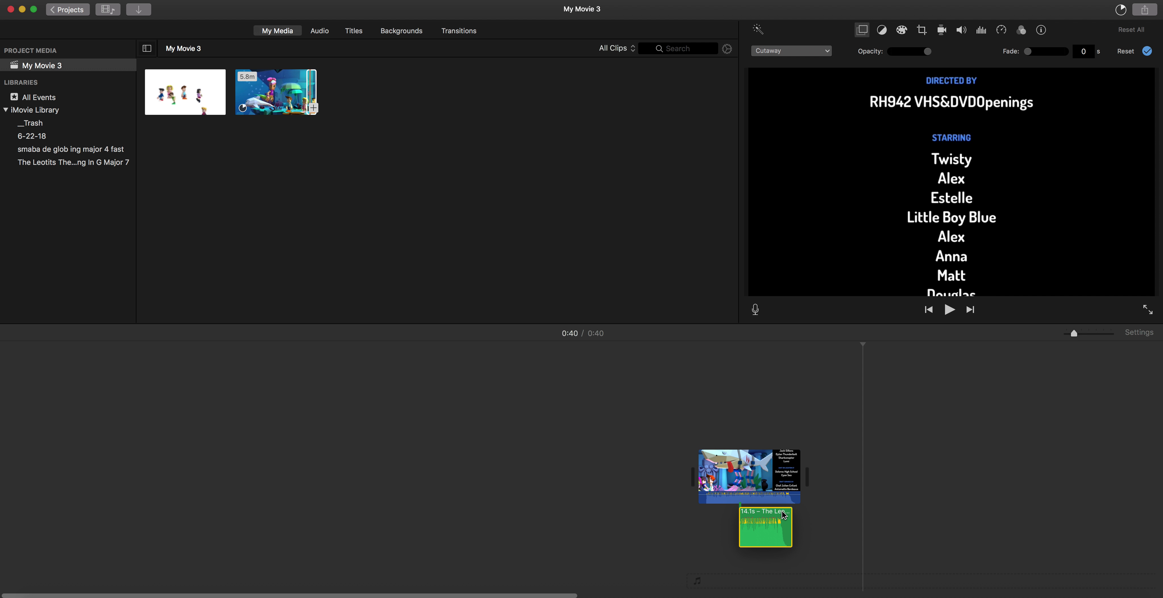
{"action": "left_click_drag", "start_coordinate": [1074, 333], "coordinate": [1111, 334]}
{"action": "scroll", "coordinate": [986, 595], "scroll_direction": "left", "scroll_amount": 5}
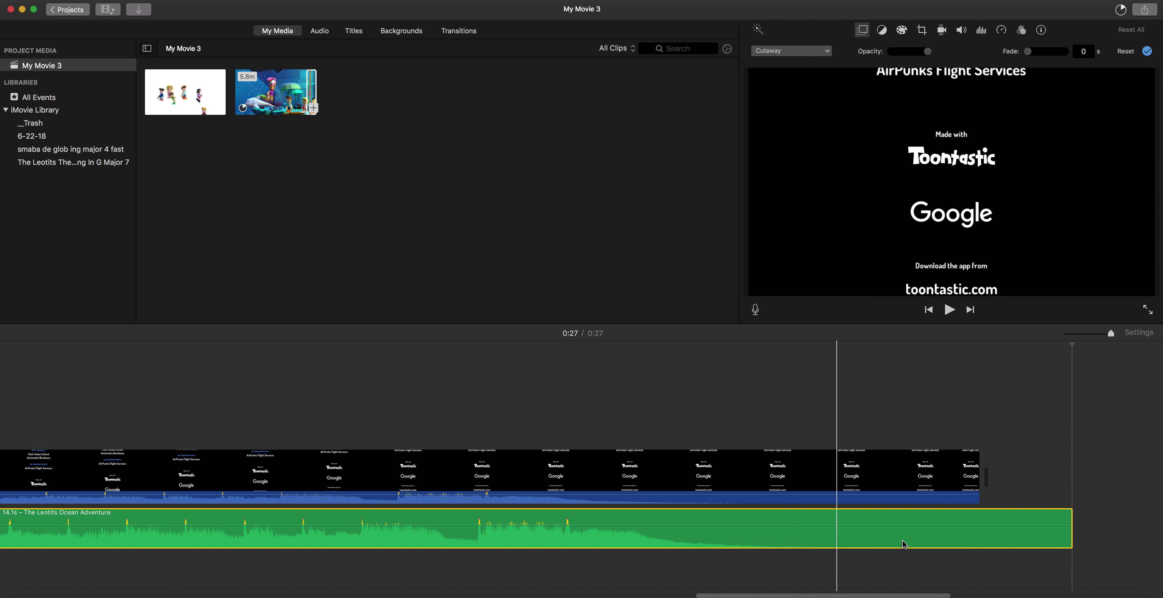
{"action": "left_click_drag", "start_coordinate": [1069, 522], "coordinate": [938, 520]}
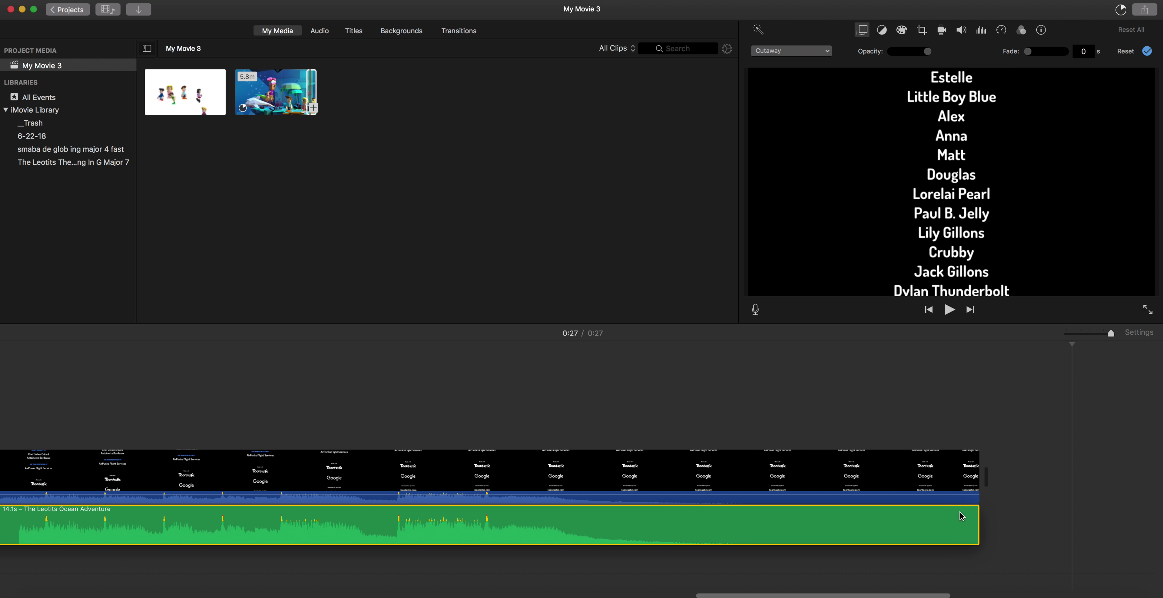
Extend the attached audio back to the start of the video, 26.9 seconds long, and play it
{"action": "left_click_drag", "start_coordinate": [901, 594], "coordinate": [364, 571]}
{"action": "left_click", "coordinate": [1087, 331]}
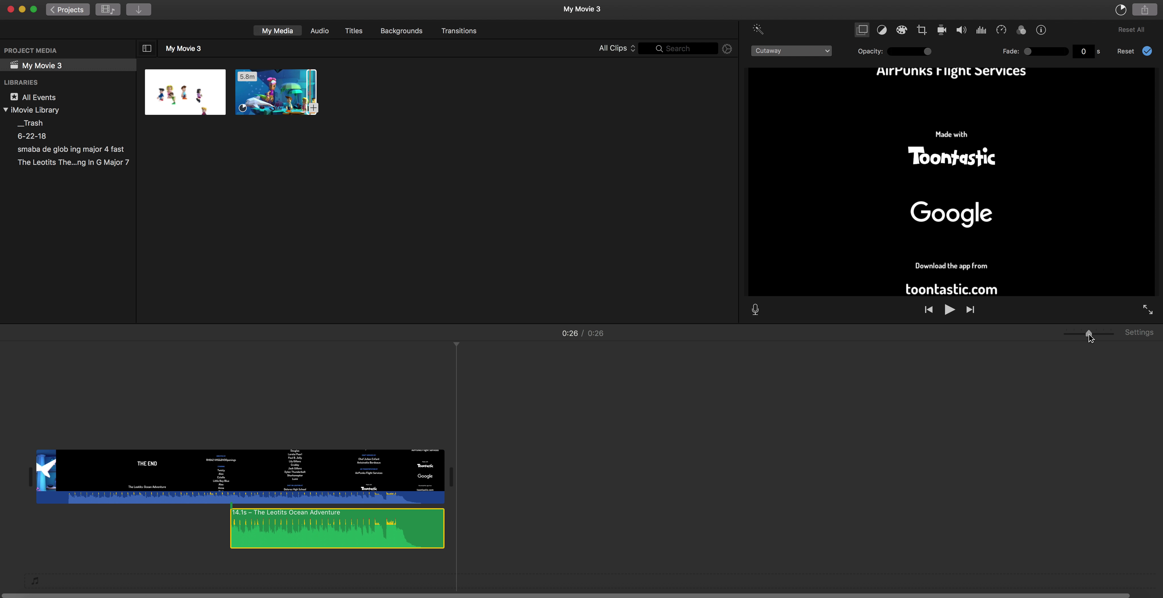
{"action": "left_click_drag", "start_coordinate": [232, 548], "coordinate": [32, 552]}
{"action": "key", "text": "space"}
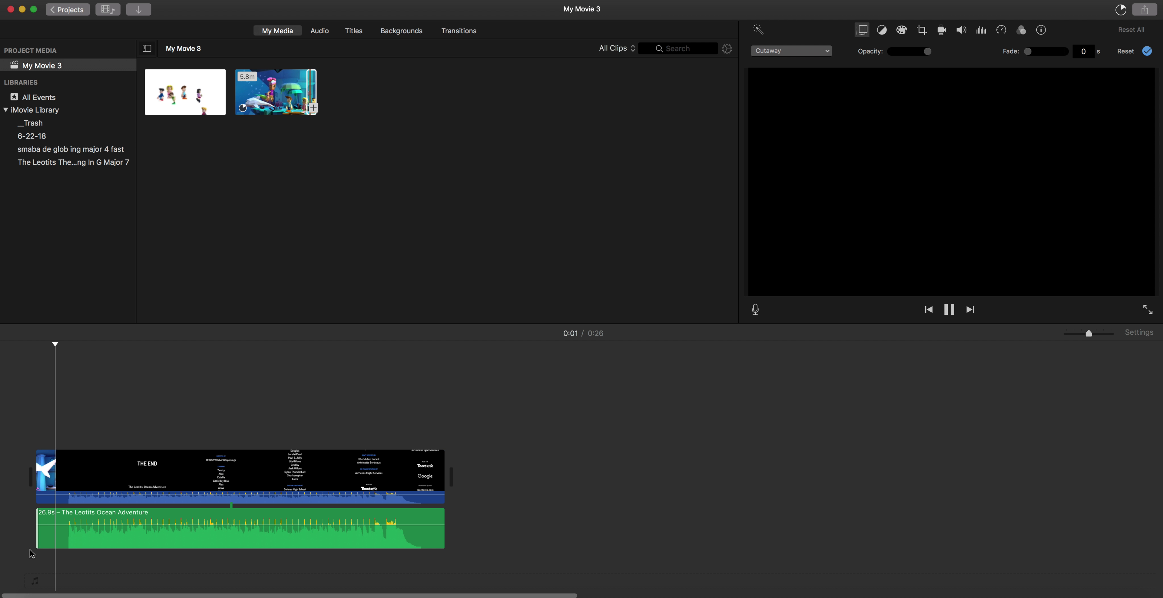
Apply the Pitch Up 1 audio effect to the attached Ocean Adventure audio
{"action": "left_click", "coordinate": [153, 520]}
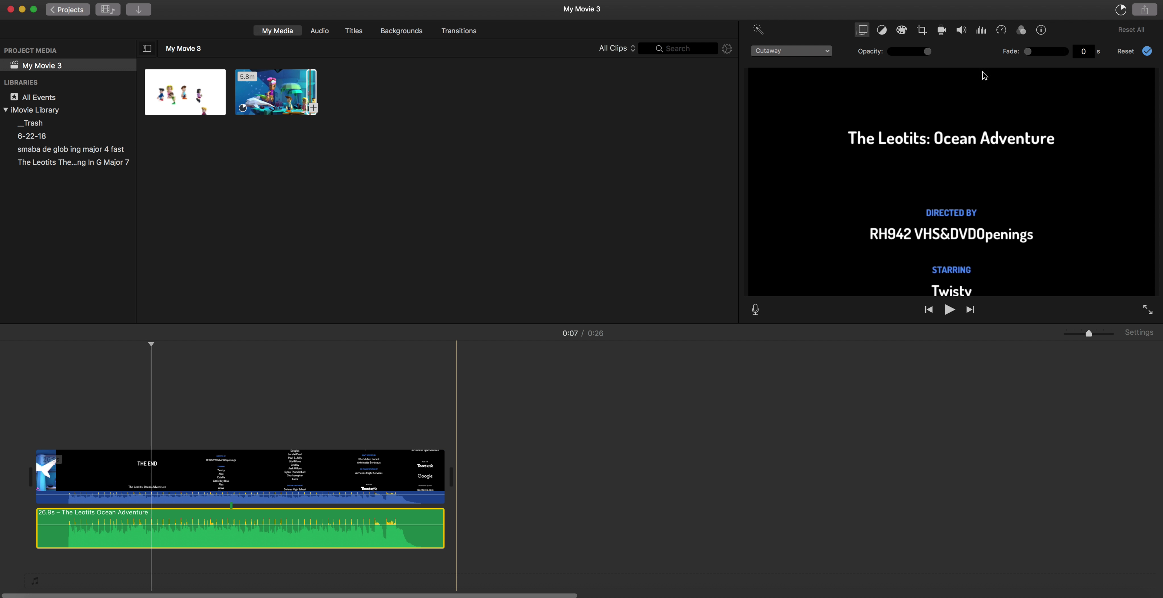
{"action": "left_click", "coordinate": [1021, 29]}
{"action": "left_click", "coordinate": [1033, 58]}
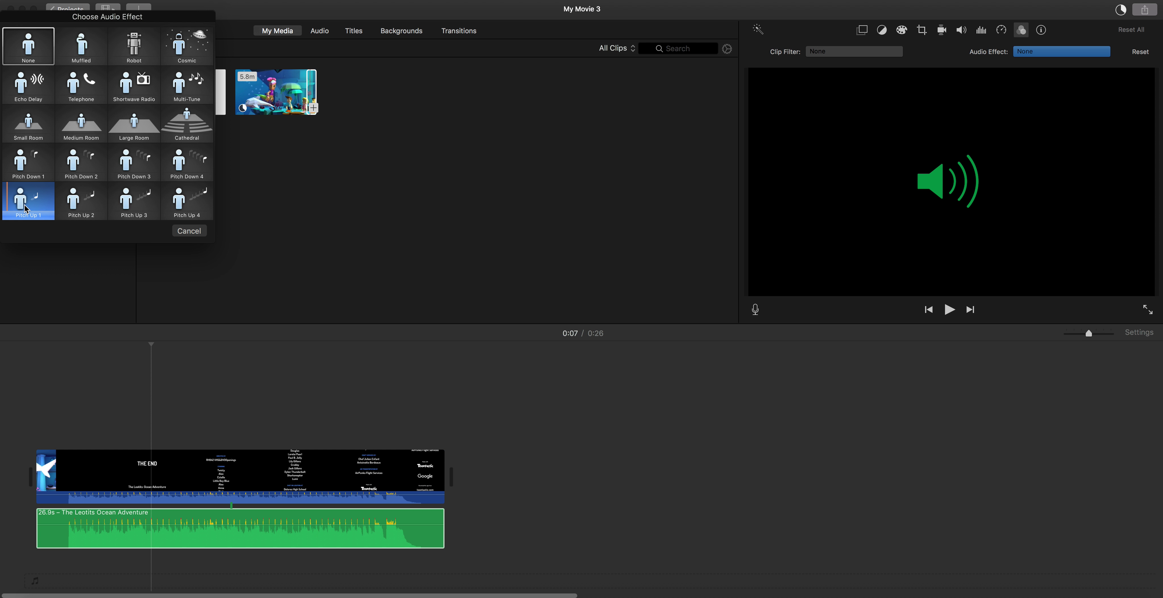
{"action": "left_click", "coordinate": [26, 209]}
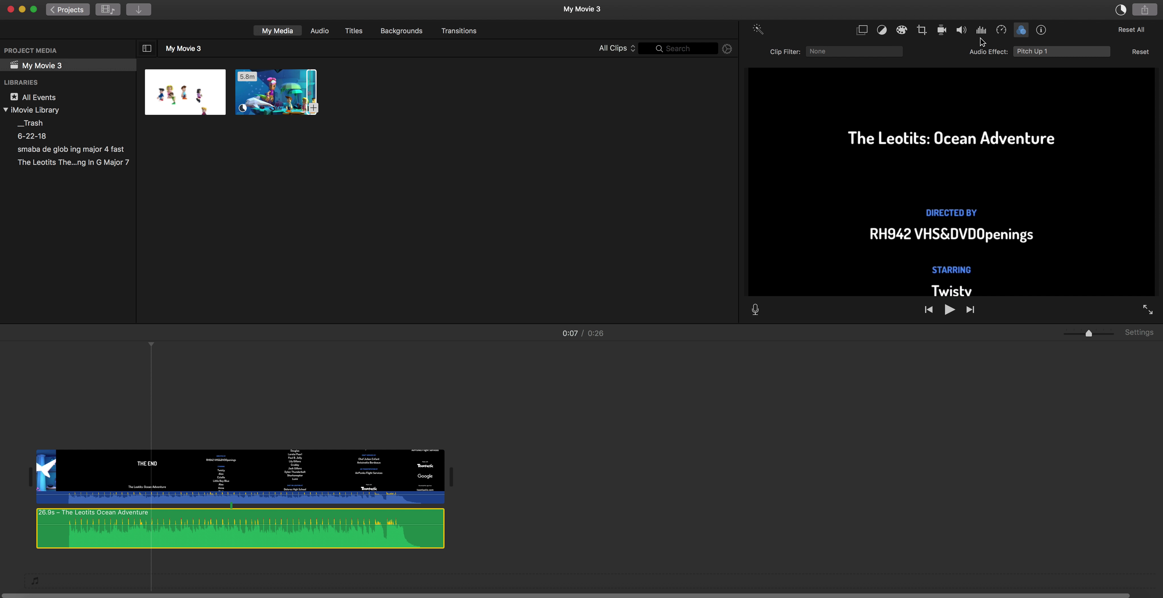
Apply the Negative clip filter to the Ocean Adventure credits video and play it from near the start
{"action": "left_click", "coordinate": [306, 474]}
{"action": "left_click", "coordinate": [846, 53]}
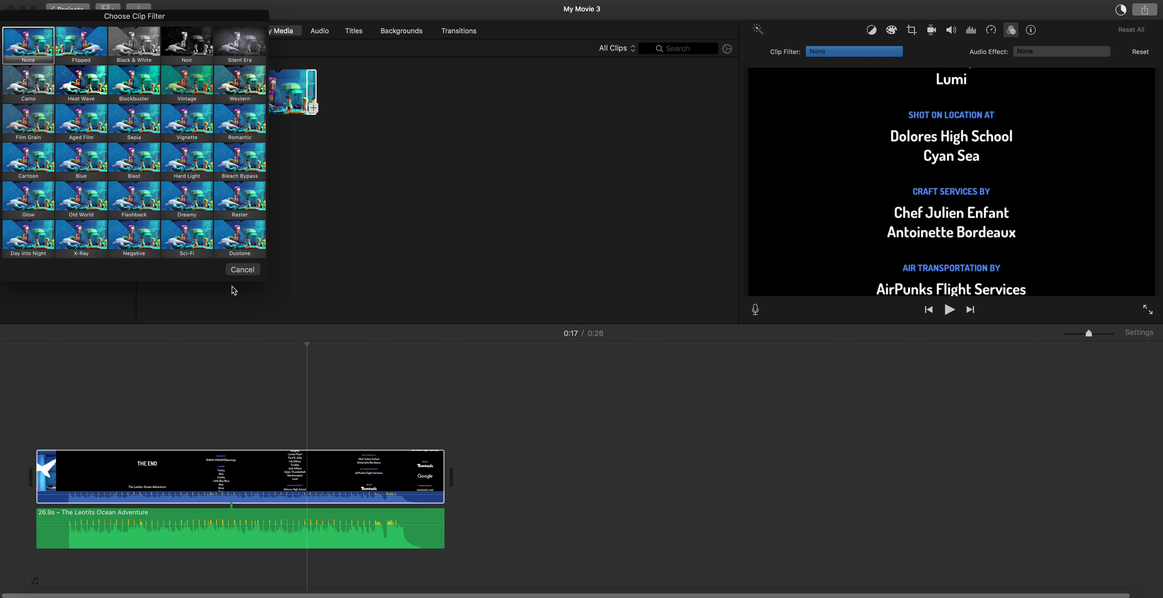
{"action": "left_click", "coordinate": [134, 246]}
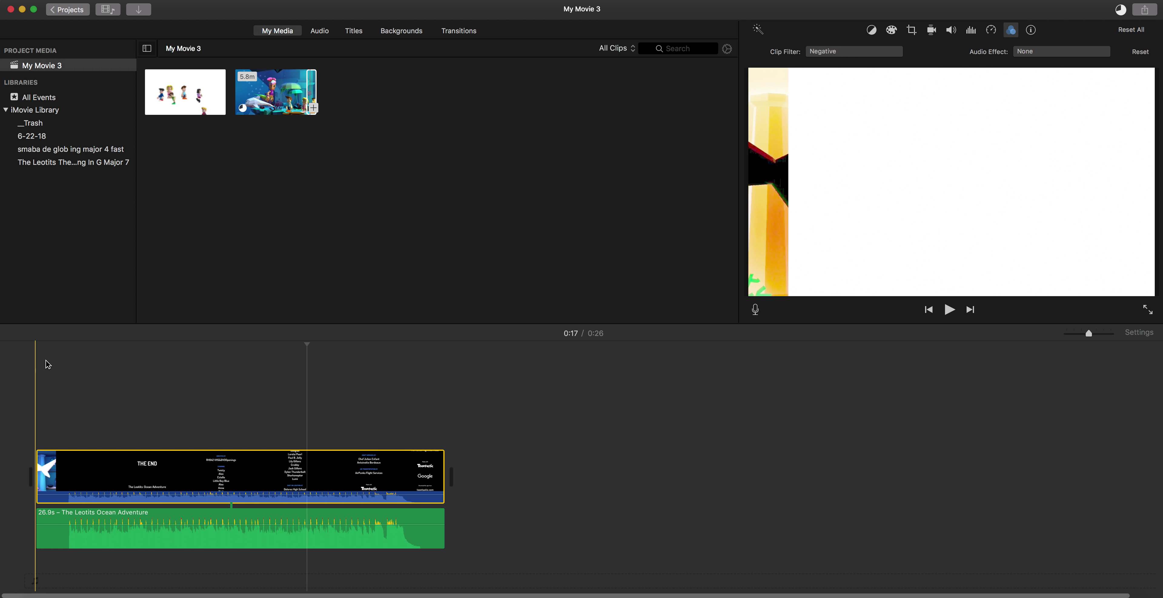
{"action": "left_click", "coordinate": [50, 375]}
{"action": "key", "text": "space"}
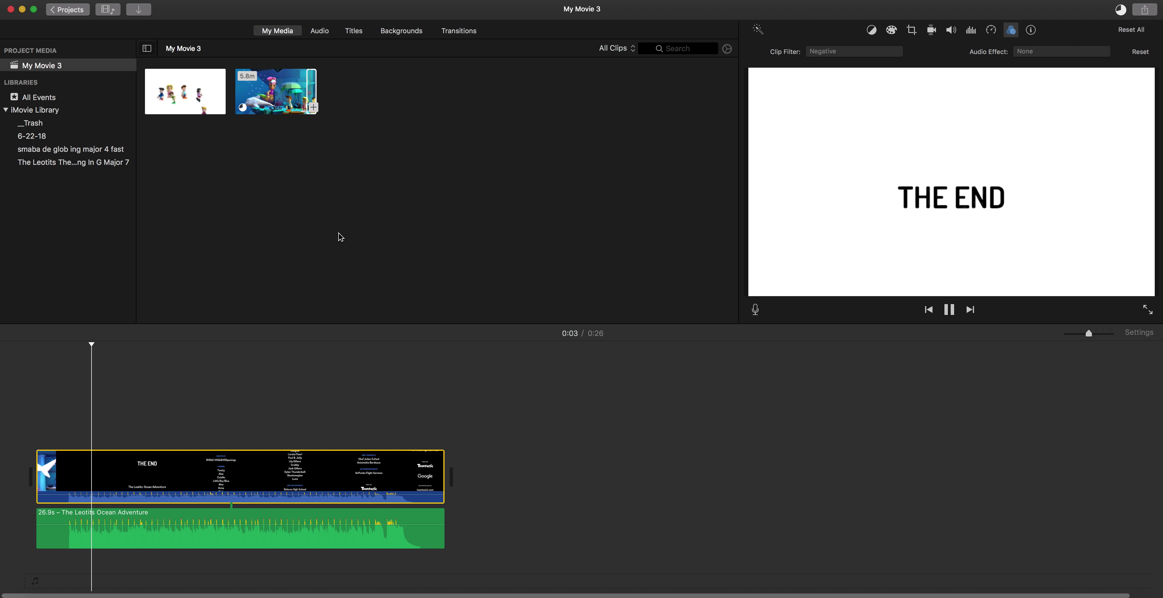
{"action": "key", "text": "XF86AudioRaiseVolume"}
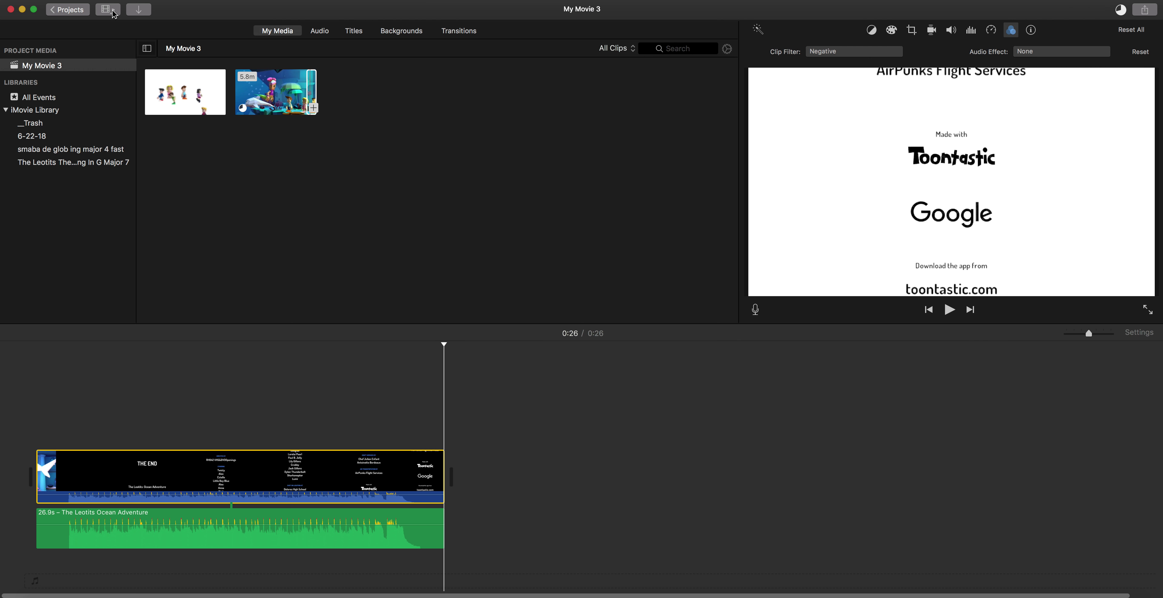
Close the movie back to the project list, naming it The Leotits Animation Show End Credits In G Major 7
{"action": "left_click", "coordinate": [64, 10]}
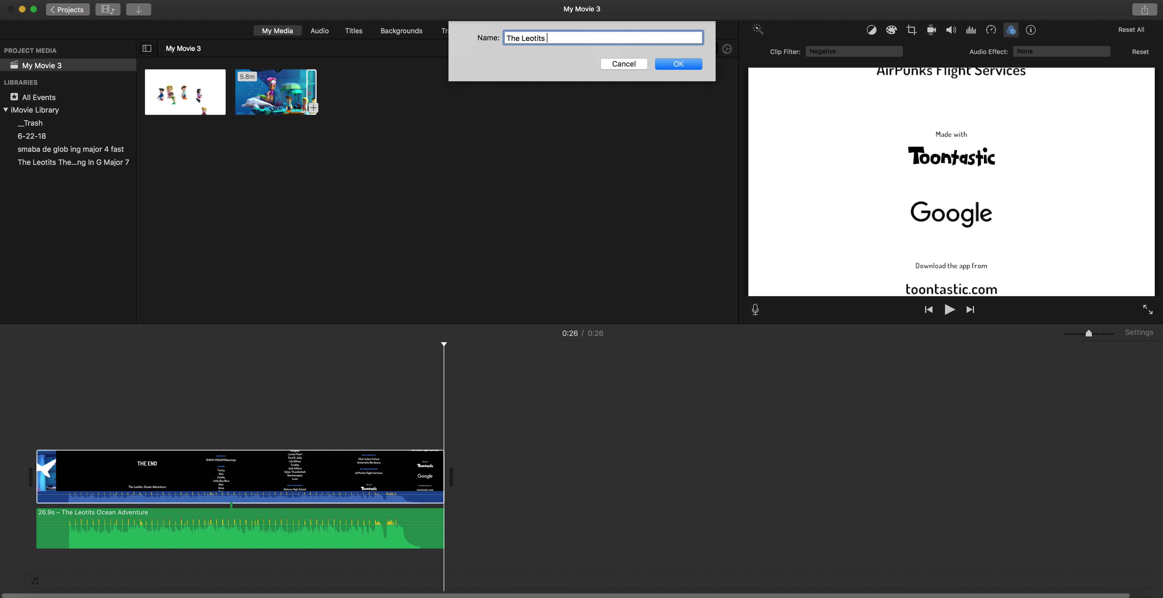
{"action": "type", "text": "imat"}
{"action": "key", "text": "BackSpace"}
{"action": "key", "text": "BackSpace"}
{"action": "key", "text": "BackSpace"}
{"action": "key", "text": "BackSpace"}
{"action": "type", "text": "ims"}
{"action": "key", "text": "BackSpace"}
{"action": "type", "text": "ation Show End Credits In G M"}
{"action": "key", "text": "BackSpace"}
{"action": "type", "text": "Major 7"}
{"action": "left_click", "coordinate": [703, 66]}
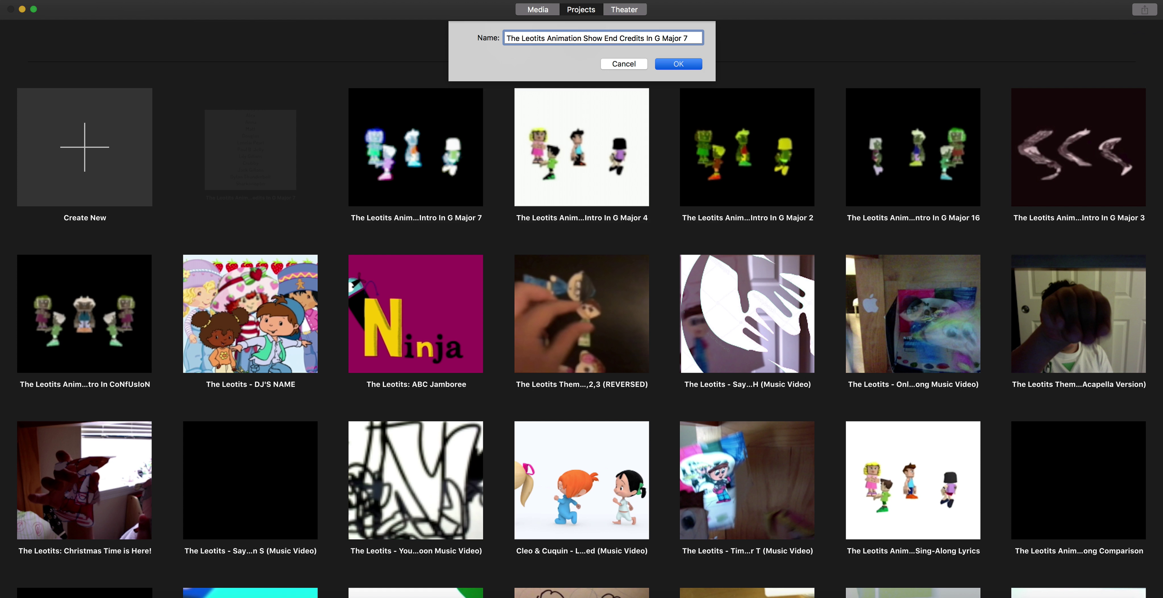
Share the The Leotits Animation Show End Credits In G Major 7 project to Theater
{"action": "left_click", "coordinate": [328, 218]}
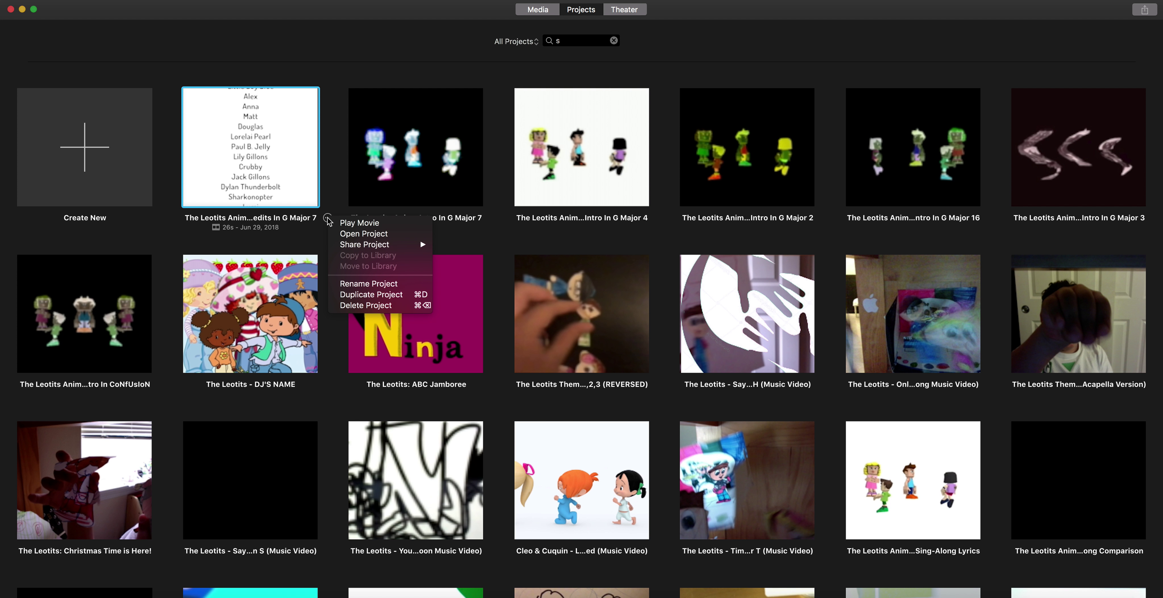
{"action": "mouse_move", "coordinate": [383, 244]}
{"action": "left_click", "coordinate": [460, 251]}
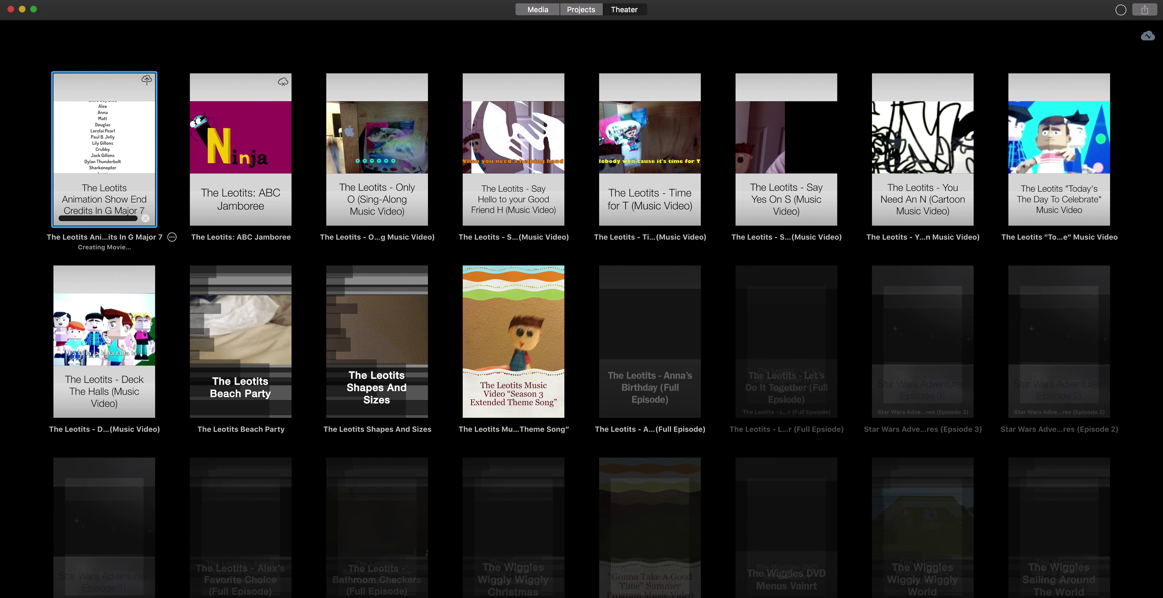
{"action": "scroll", "coordinate": [582, 307], "scroll_direction": "down", "scroll_amount": 1}
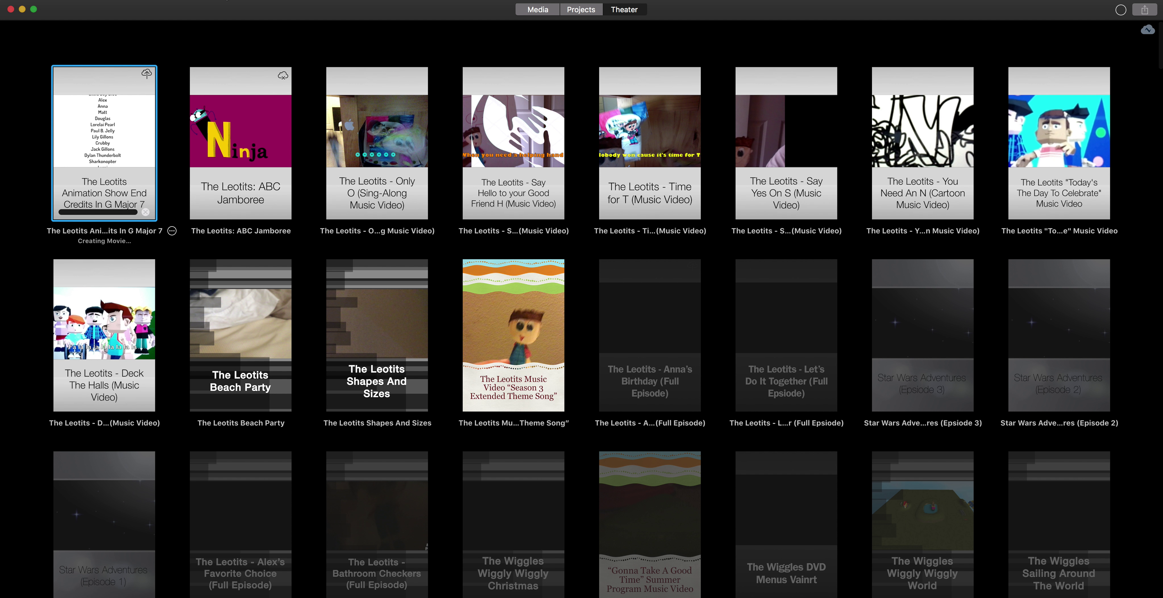